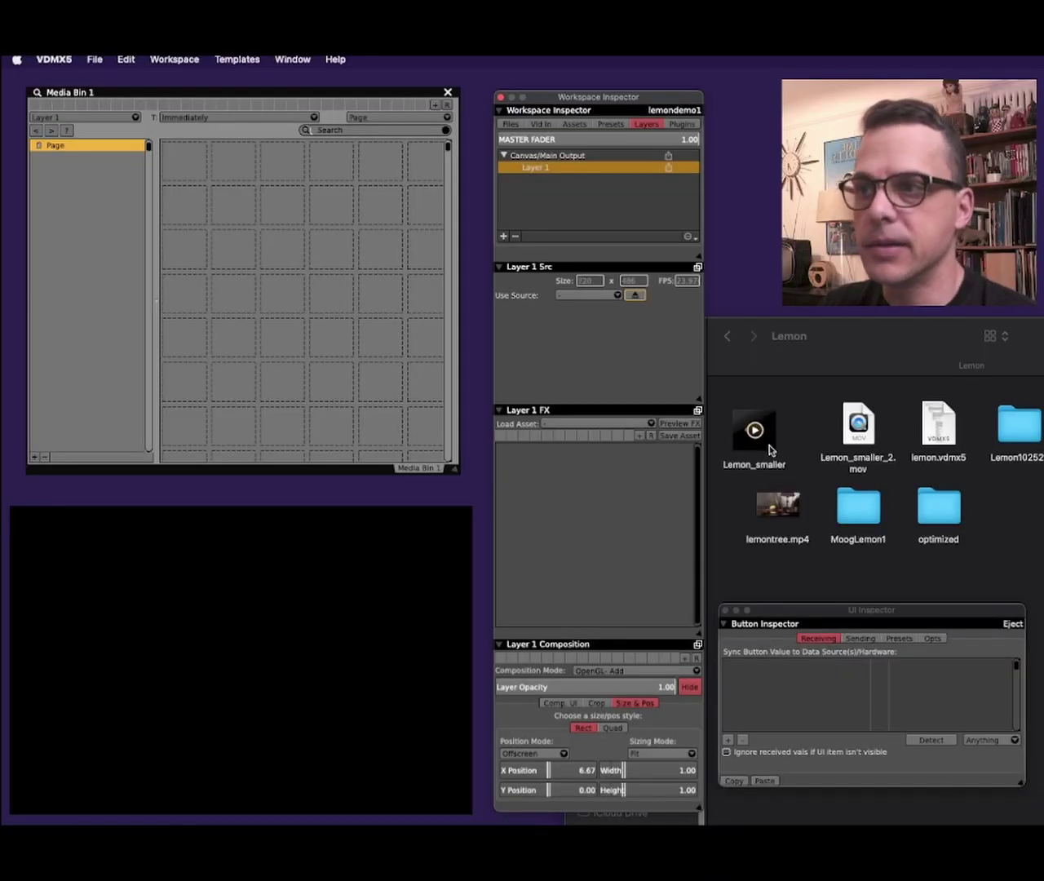
Step: Drag the Lemon_smaller clip from Finder into the first slot of Media Bin 1
mouse_move(768, 449)
mouse_down()
mouse_move(561, 399)
mouse_move(229, 212)
mouse_move(178, 167)
mouse_up()
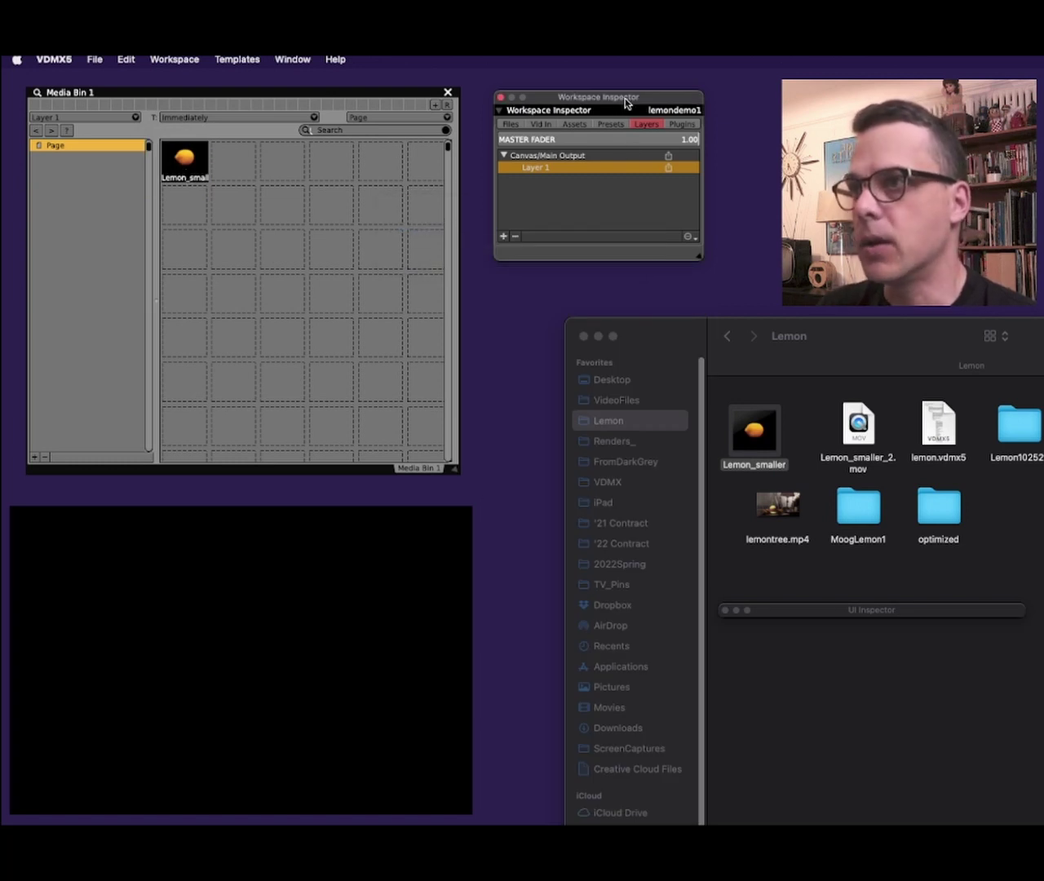
Step: Add an Audio Analysis plugin and set its Input Device to USB Digital Audio
drag(625, 97, 630, 100)
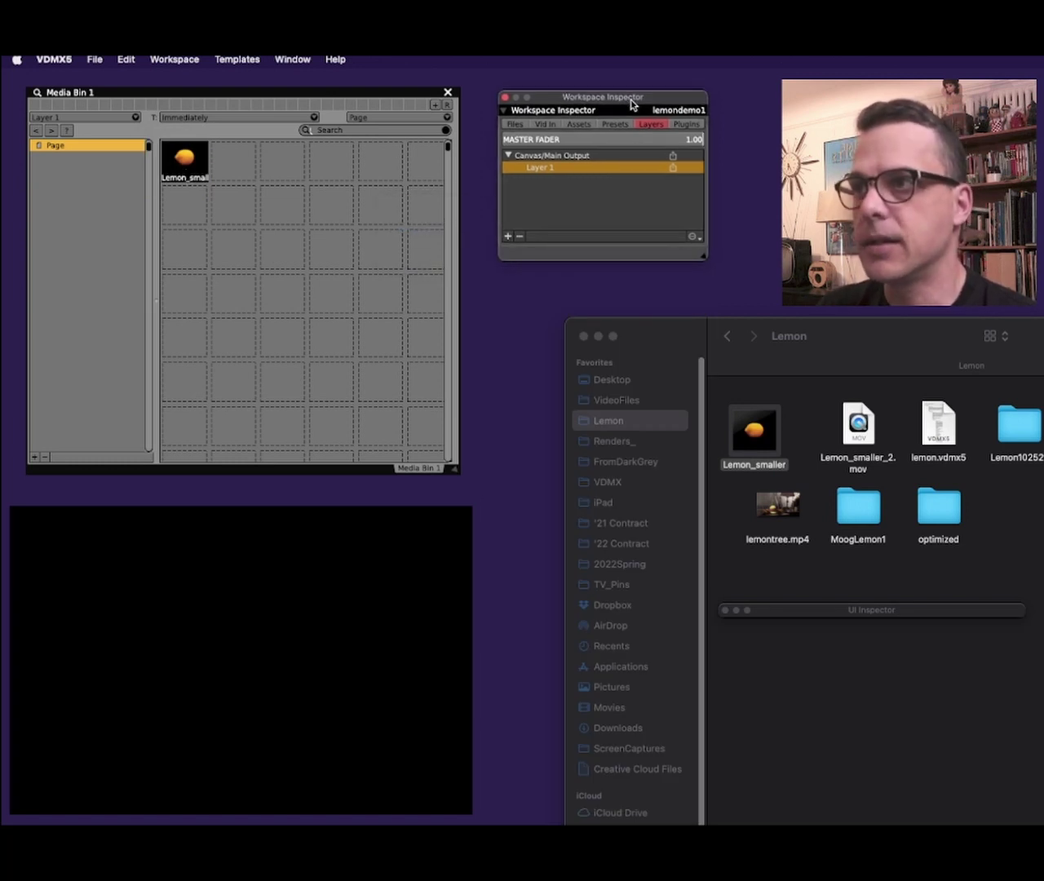
click(683, 125)
click(506, 236)
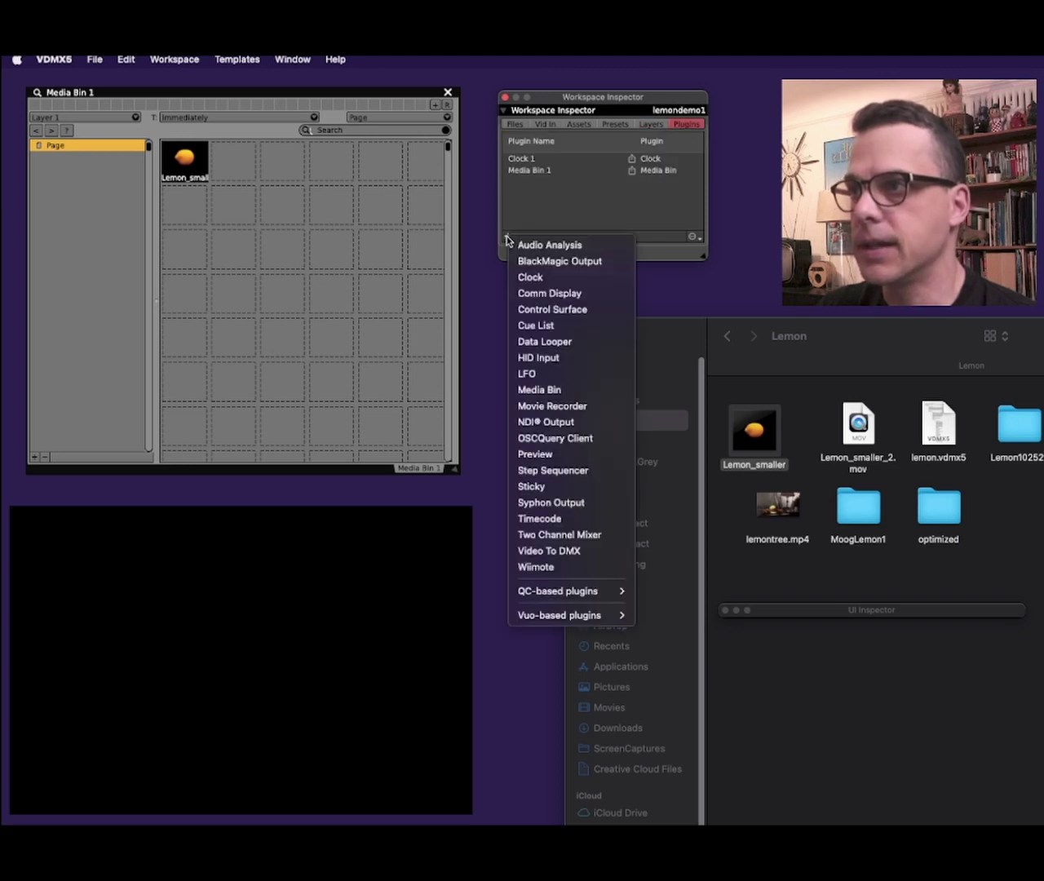
click(586, 248)
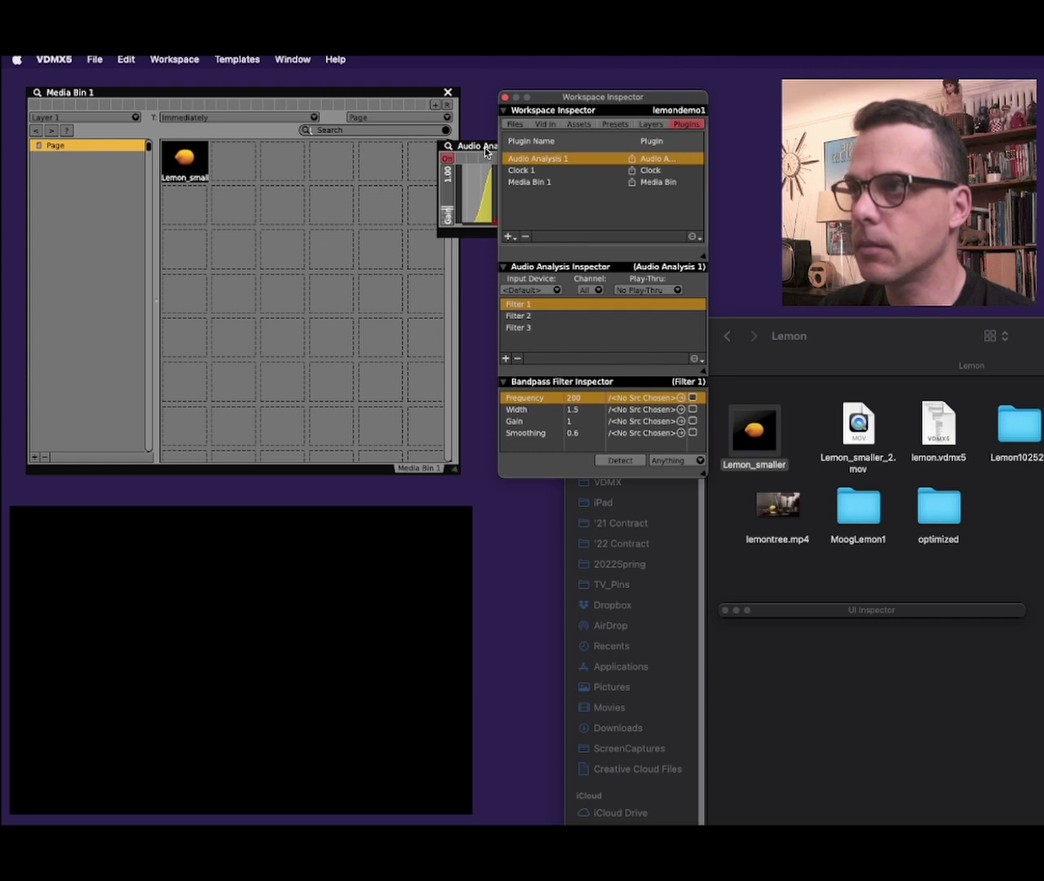
drag(484, 151, 546, 494)
drag(649, 580, 706, 599)
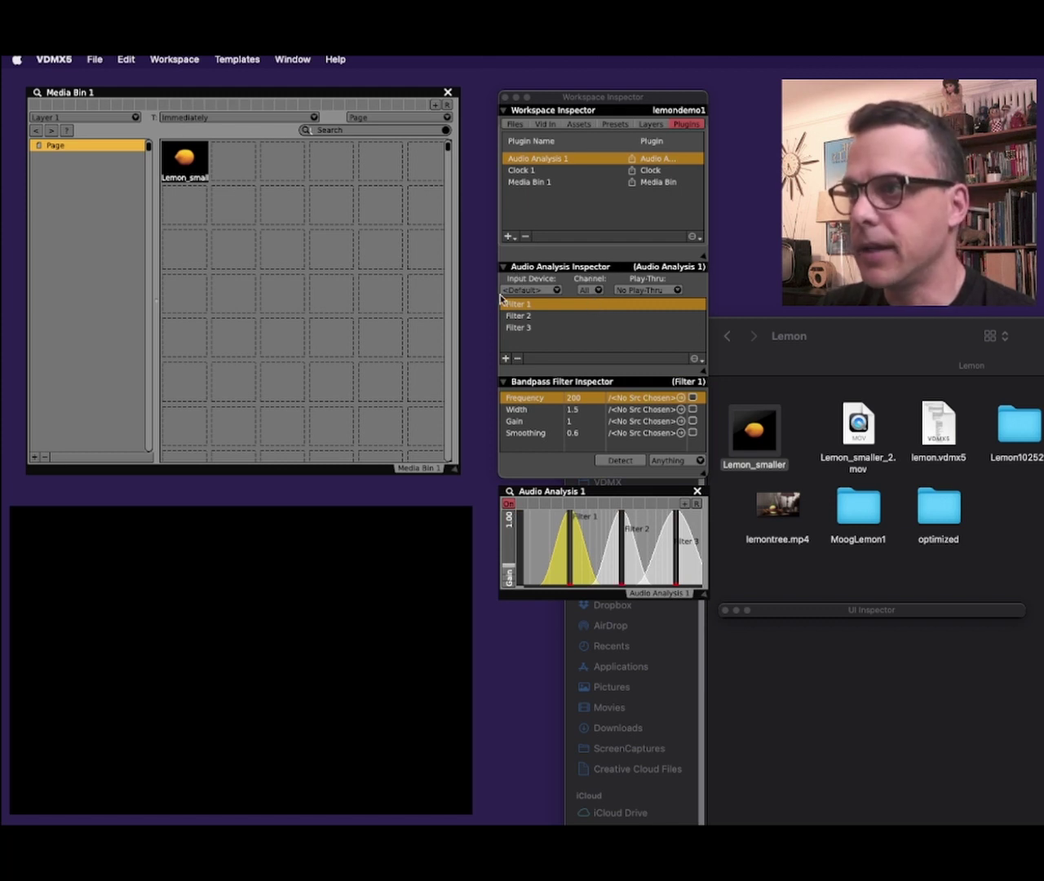
click(534, 290)
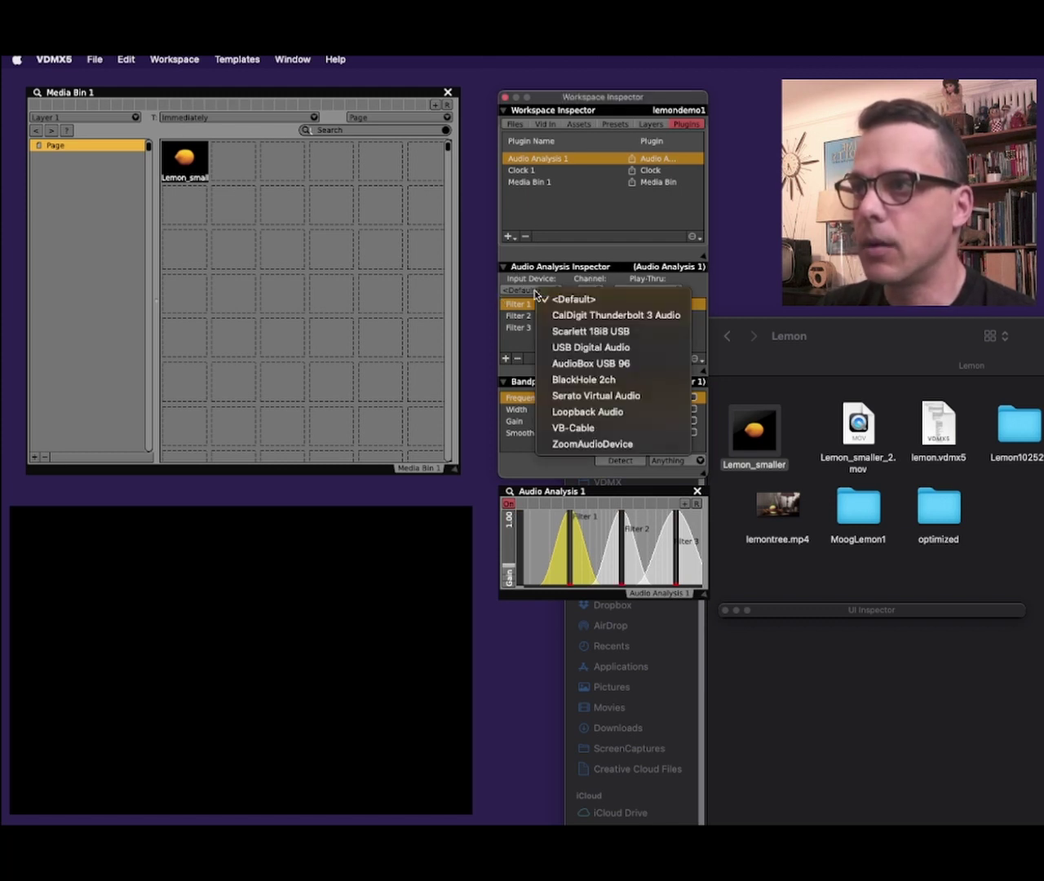
click(605, 349)
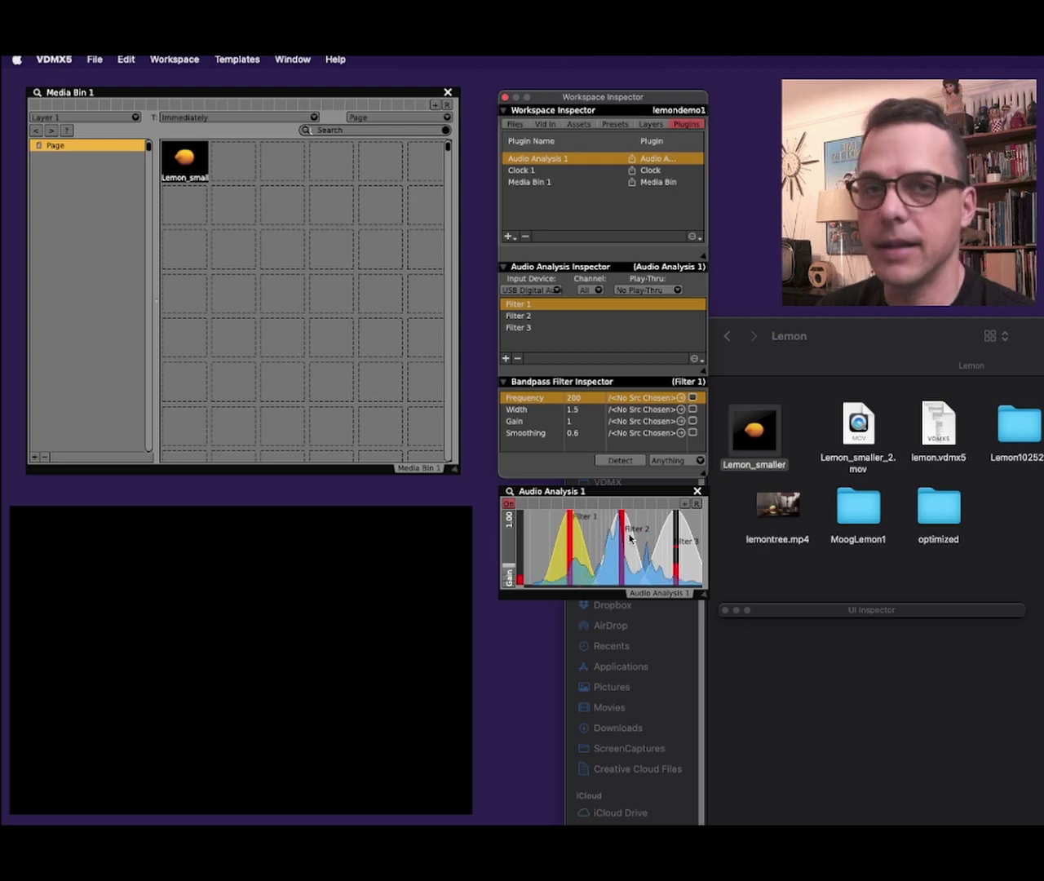
Step: Play Lemon_smaller on Layer 1 and raise the composition Height to 2.07
click(652, 125)
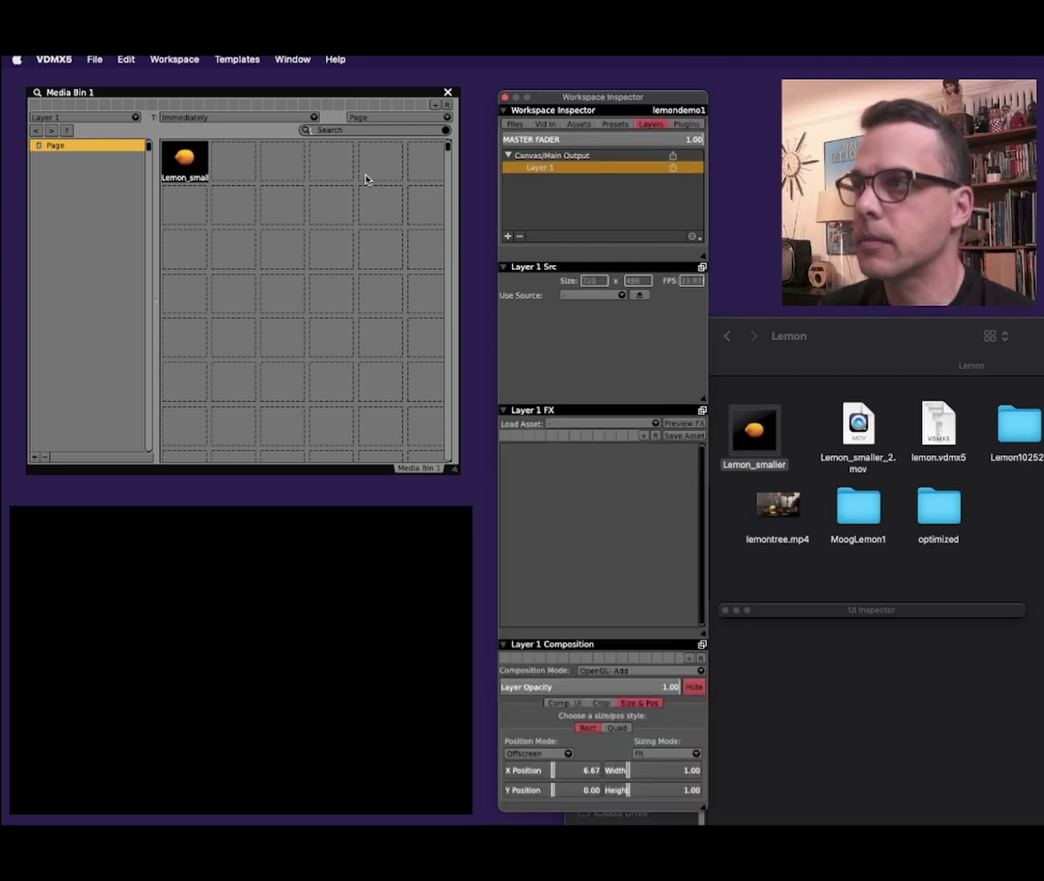
click(184, 168)
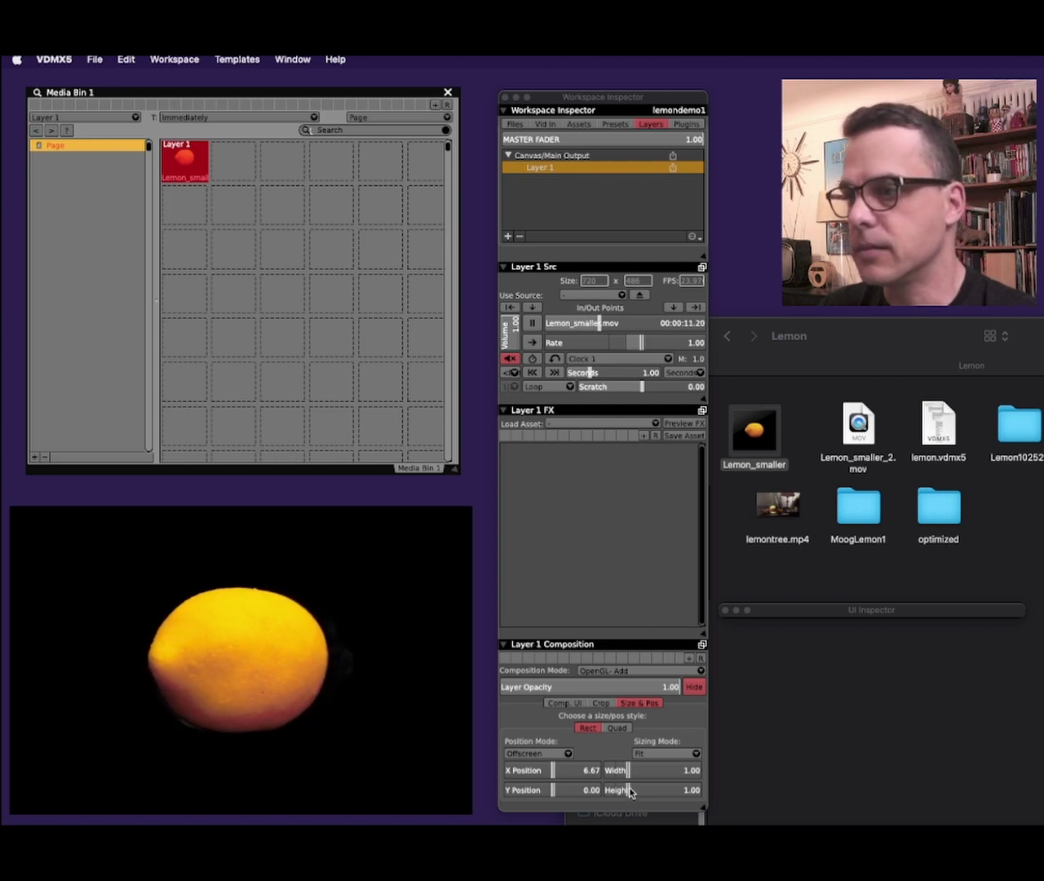
drag(629, 791, 655, 791)
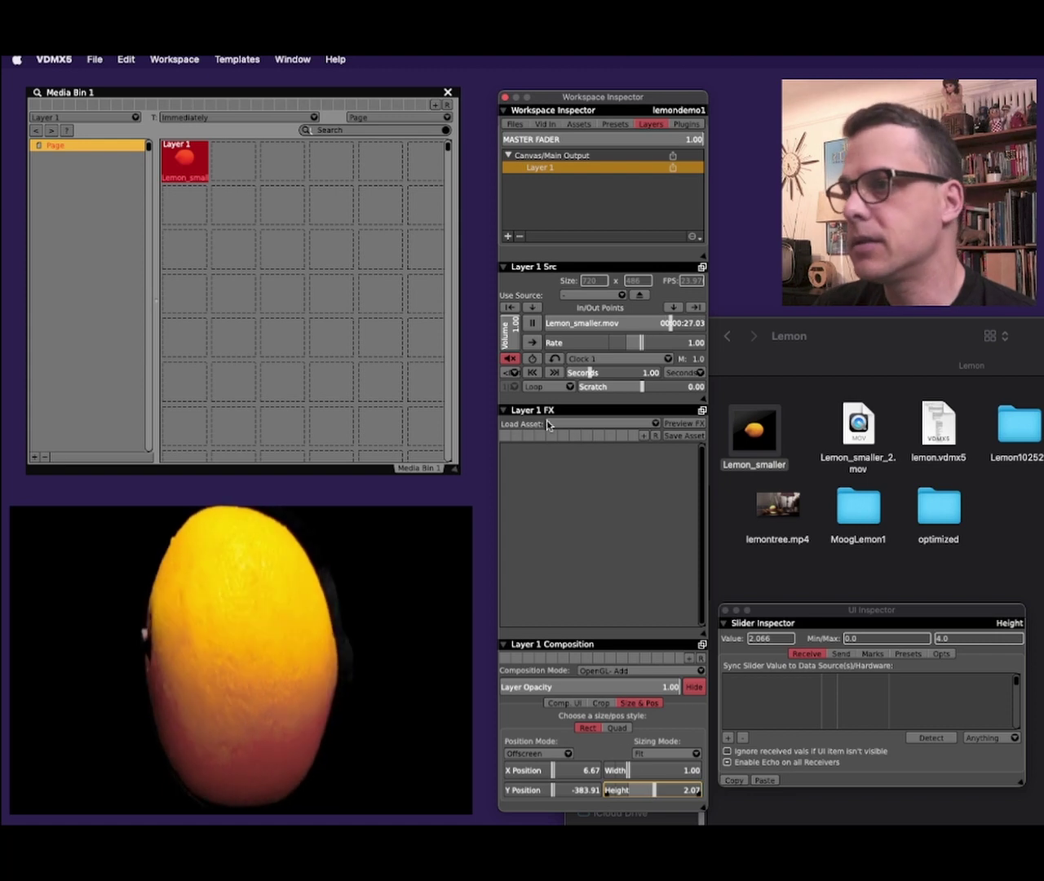
Step: Add X/Y Zoom (VV) to Layer 1 with levelY 0.48 and y position 125.31
click(577, 423)
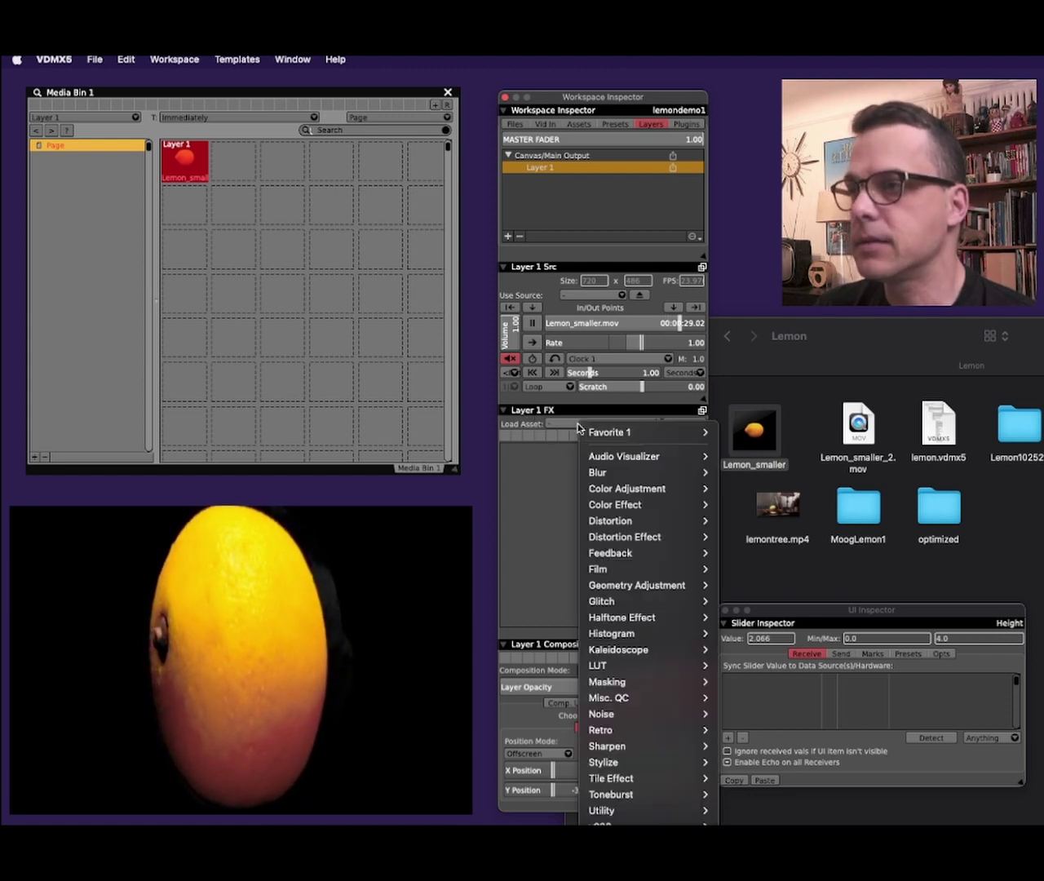
mouse_move(662, 593)
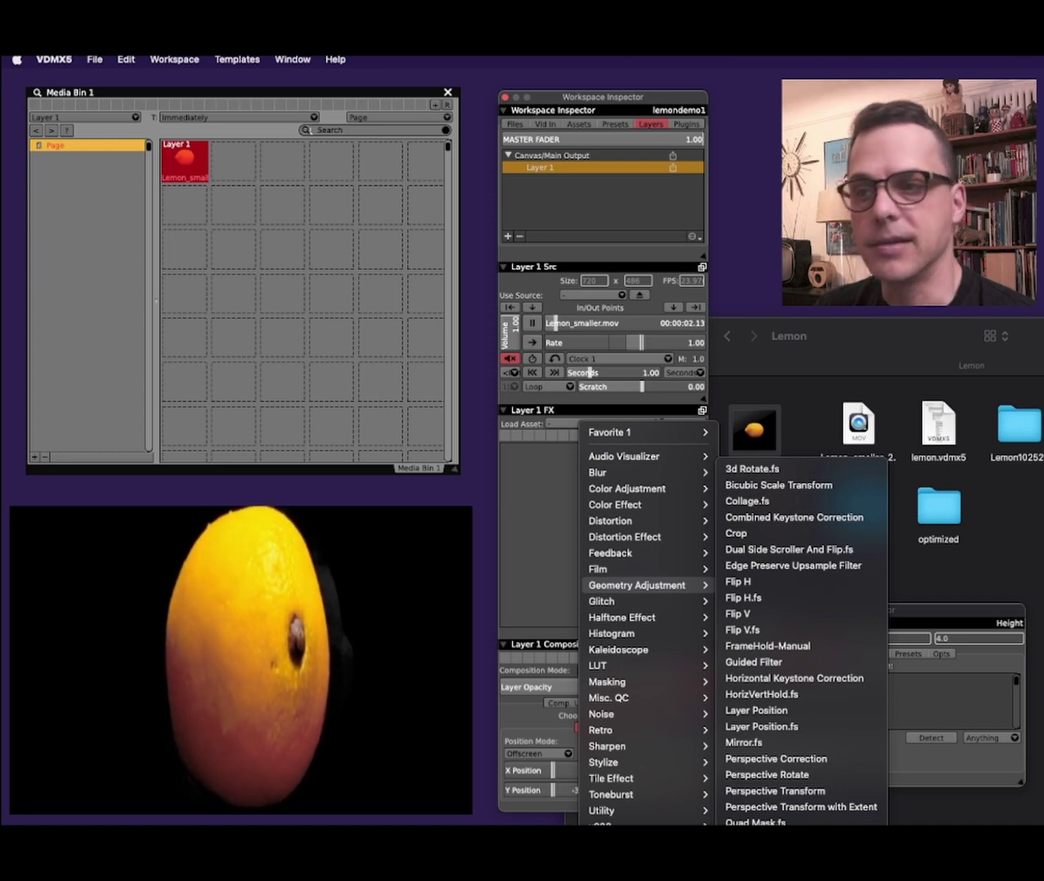
click(782, 820)
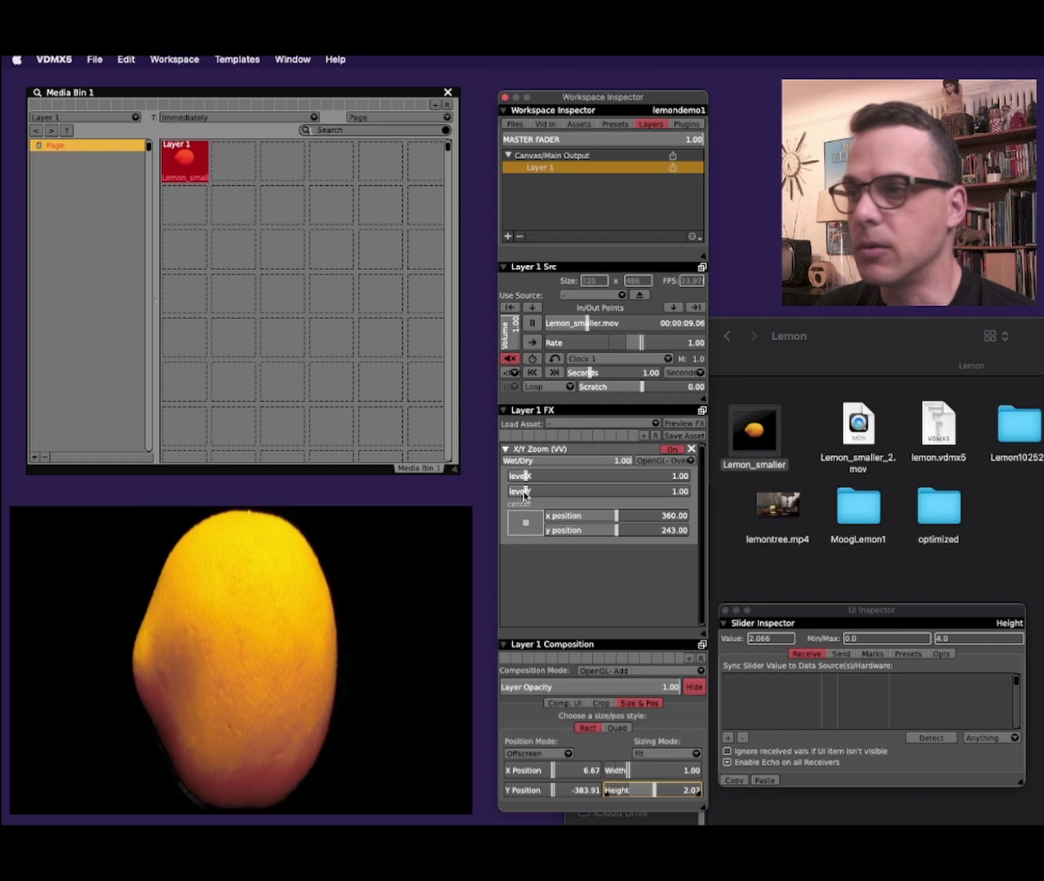
drag(526, 492, 516, 497)
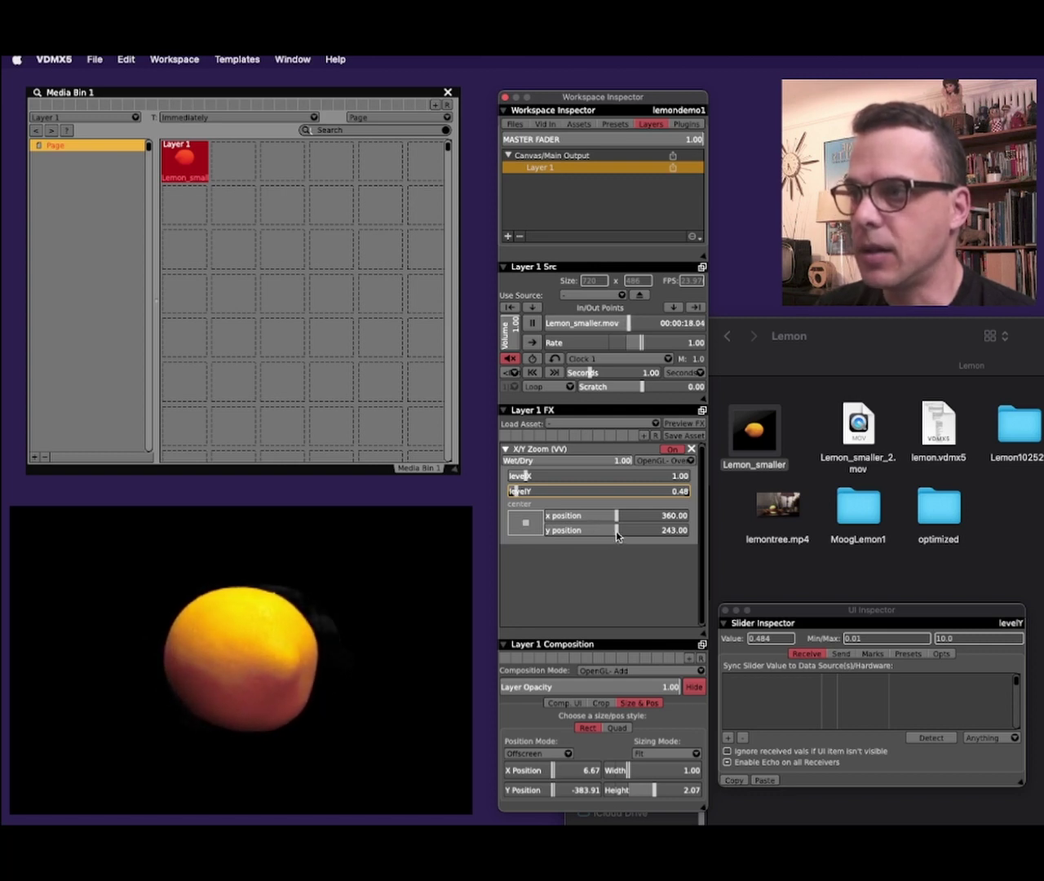
drag(616, 530, 581, 535)
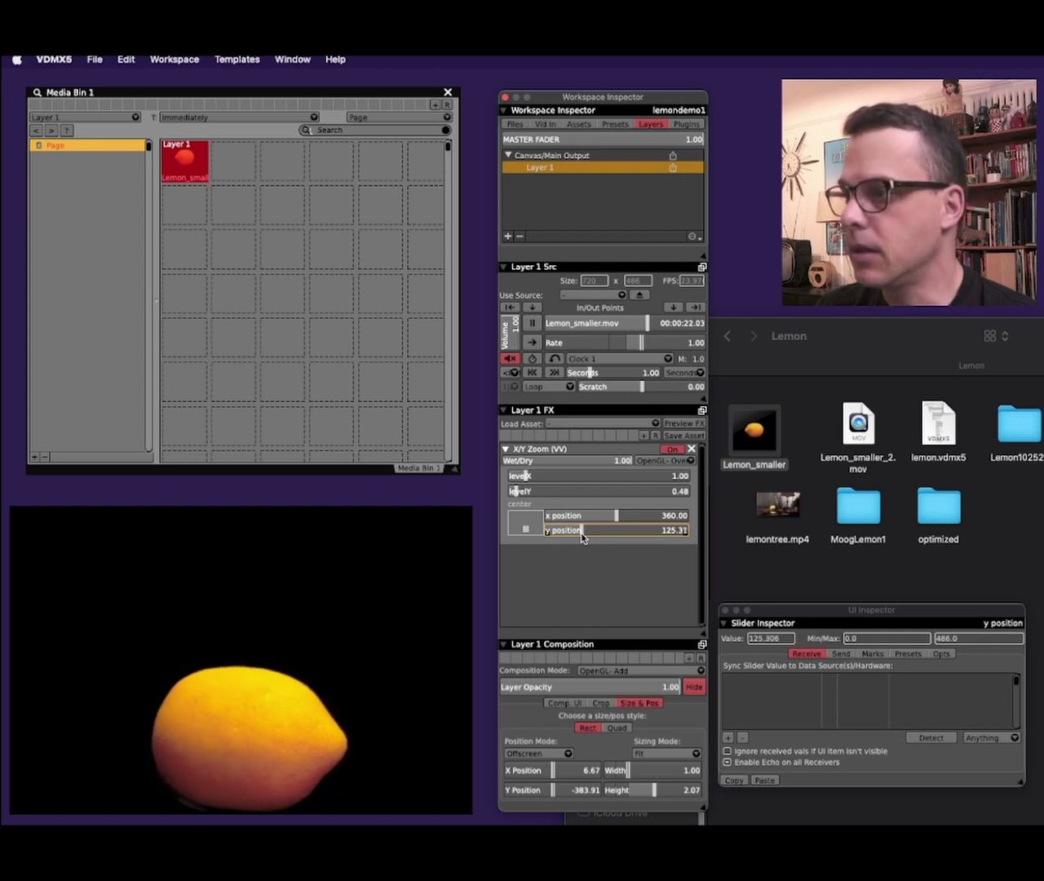
Step: Limit the levelY slider range to 0.426–0.999 and push it to maximum
click(688, 494)
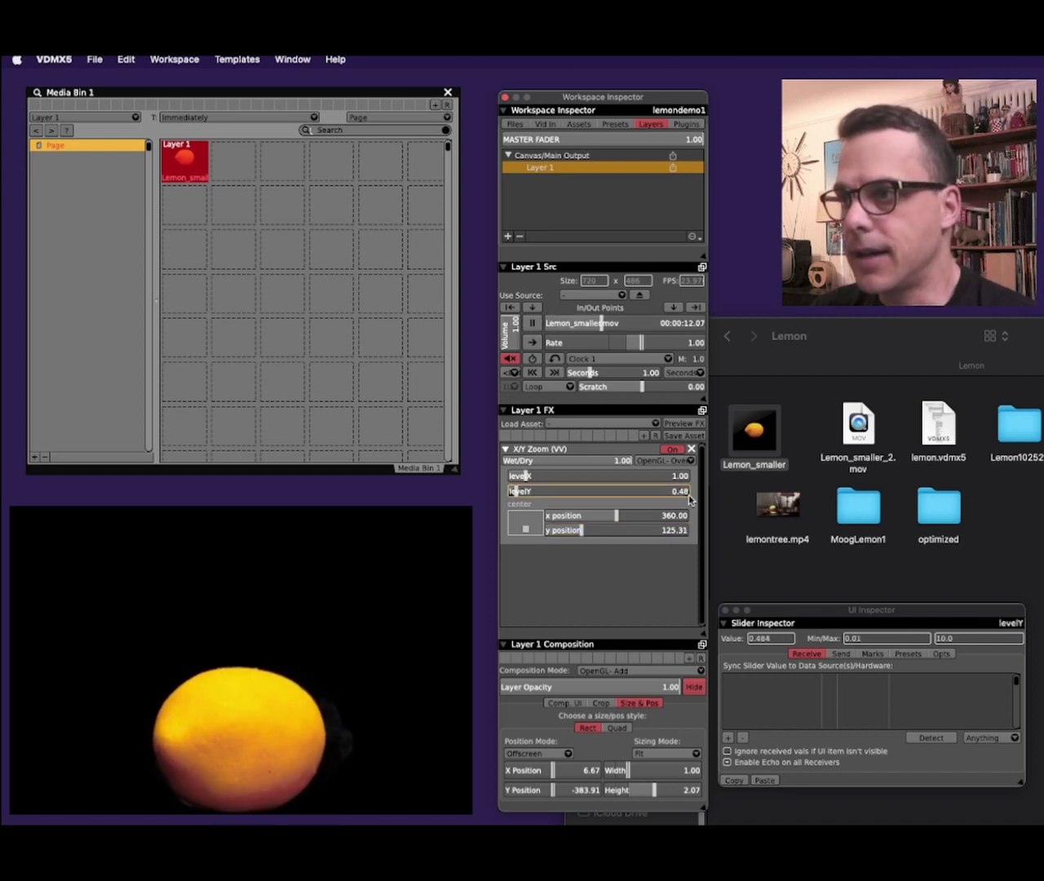
drag(688, 494, 676, 498)
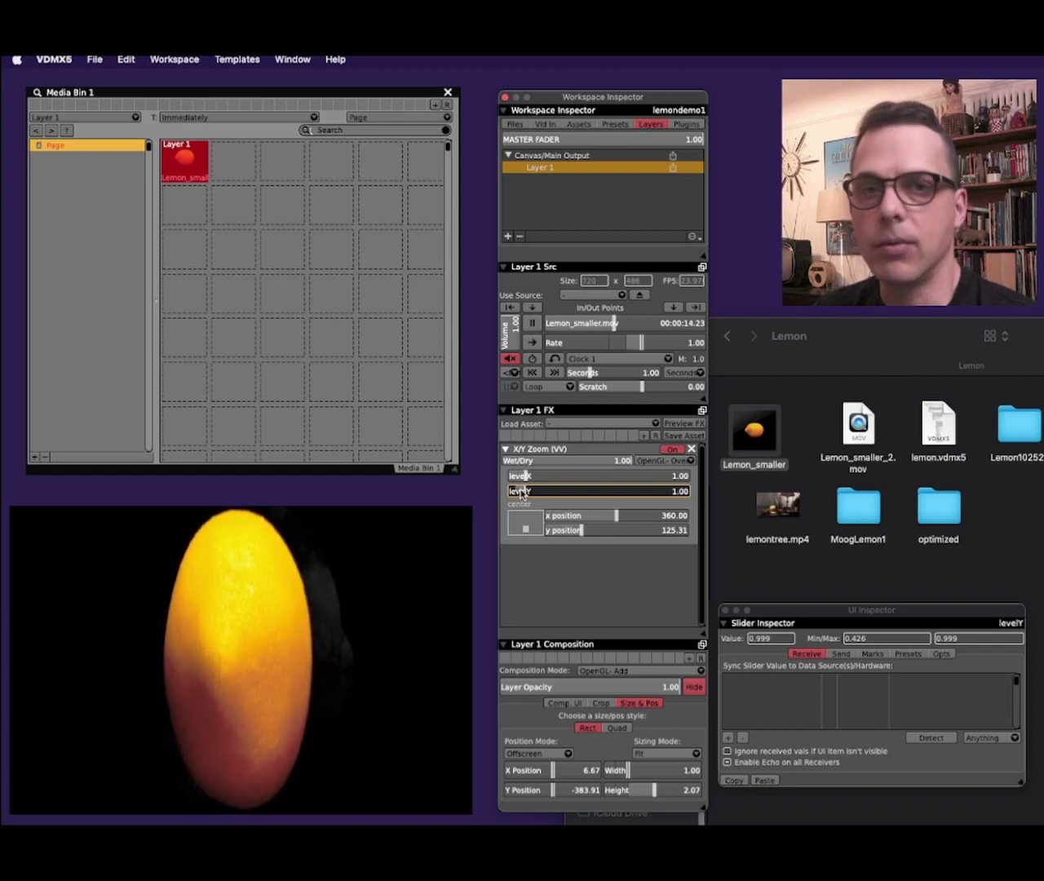
Step: Set levelY's data source to Audio Analysis 1 > Filter 2
right_click(534, 493)
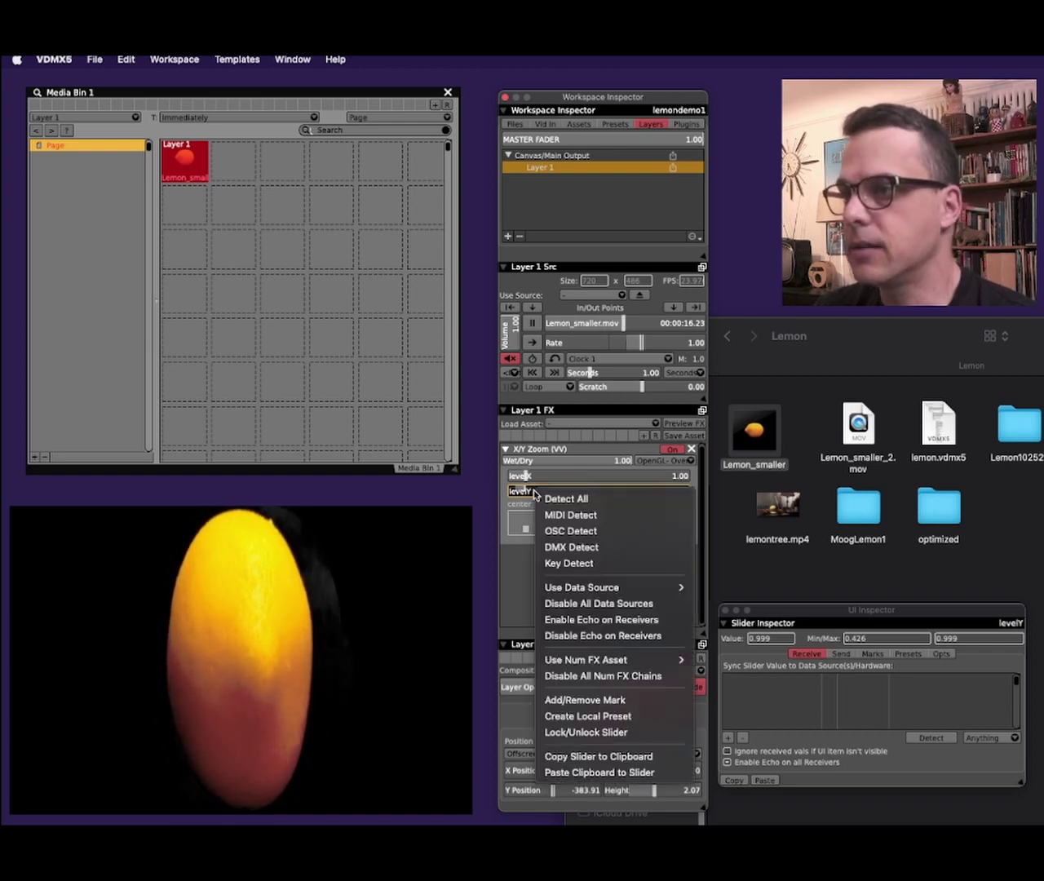
mouse_move(665, 588)
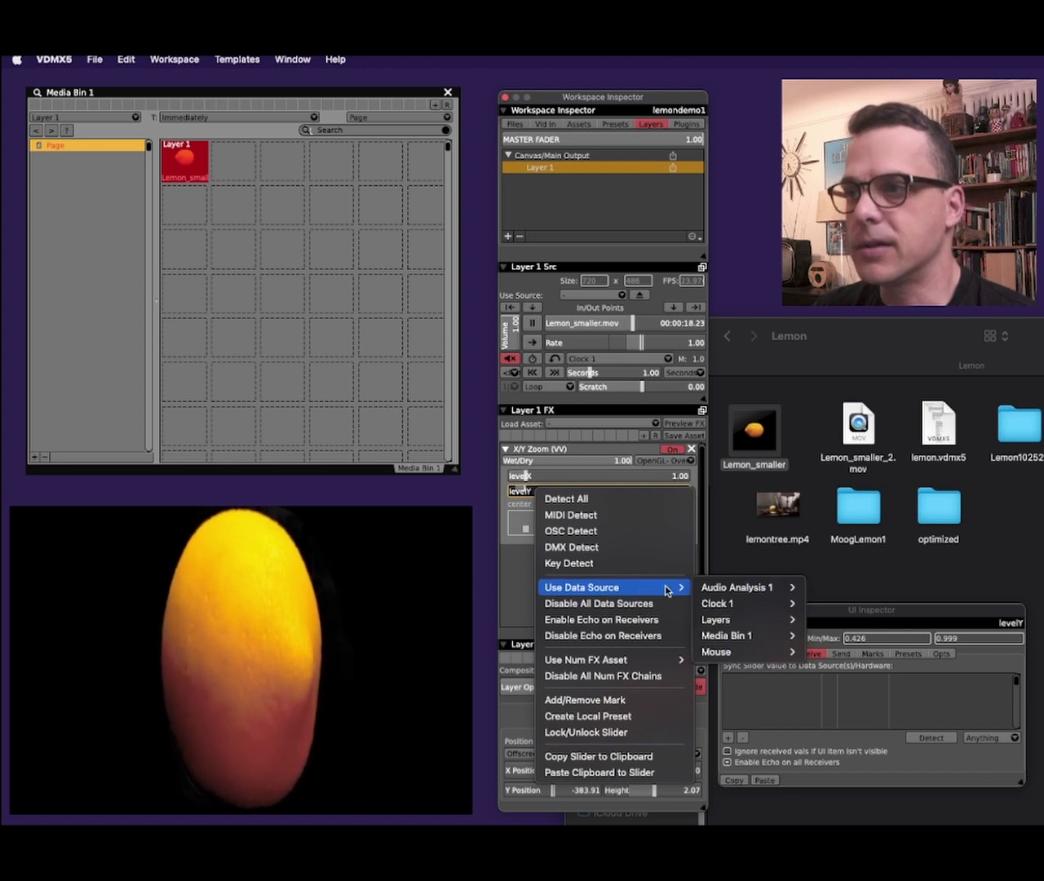
mouse_move(728, 591)
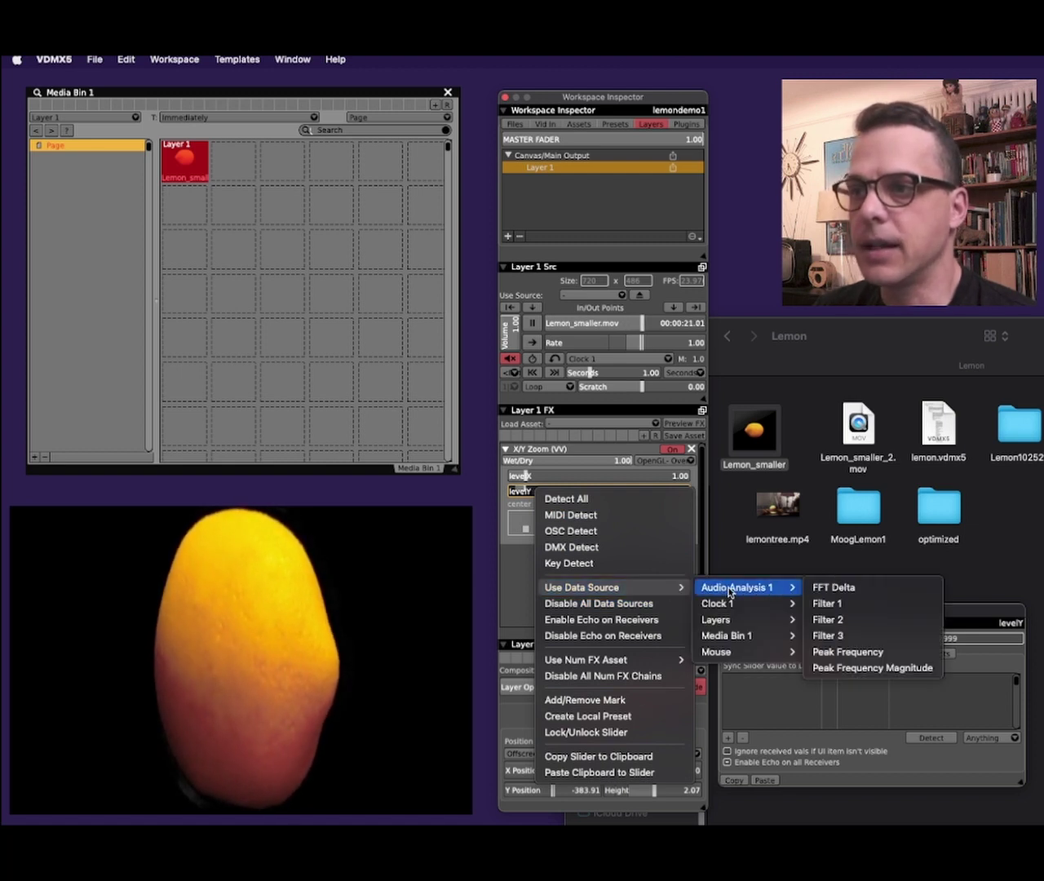
click(866, 618)
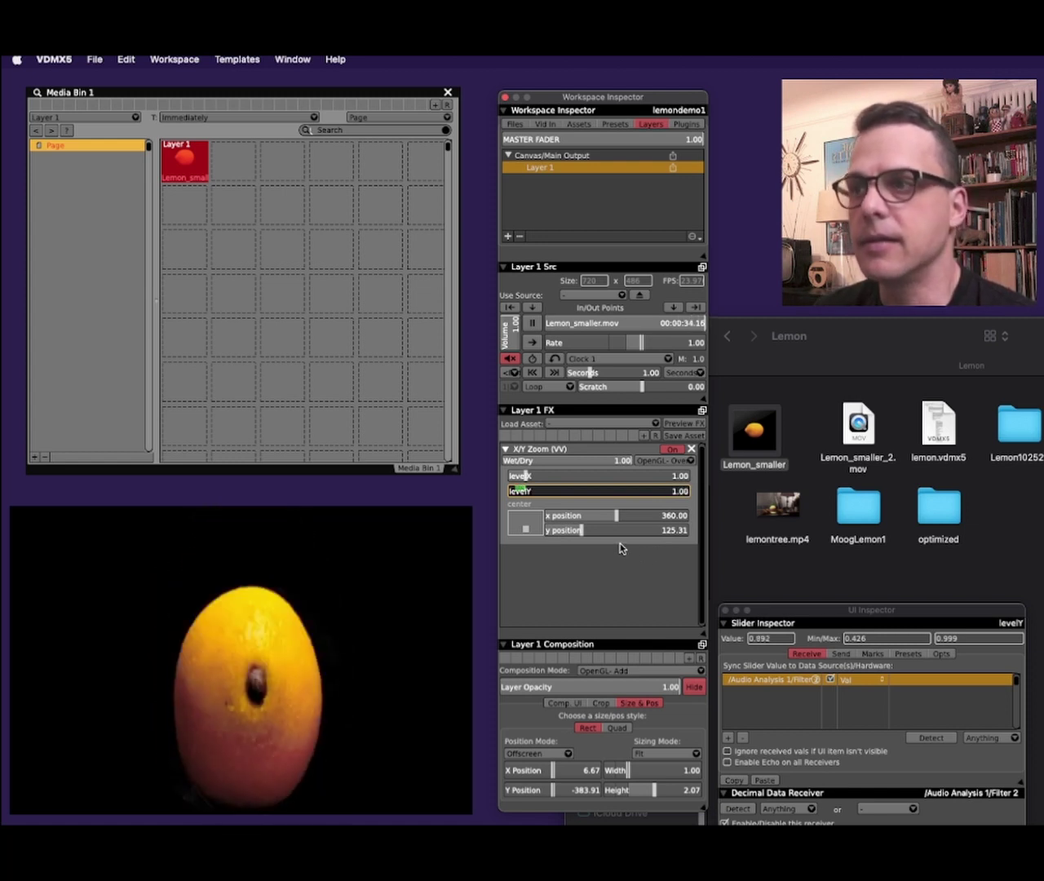
Step: Add a Smooth effect (Smoothness 0.50) to levelY's number FX chain
drag(862, 611, 854, 405)
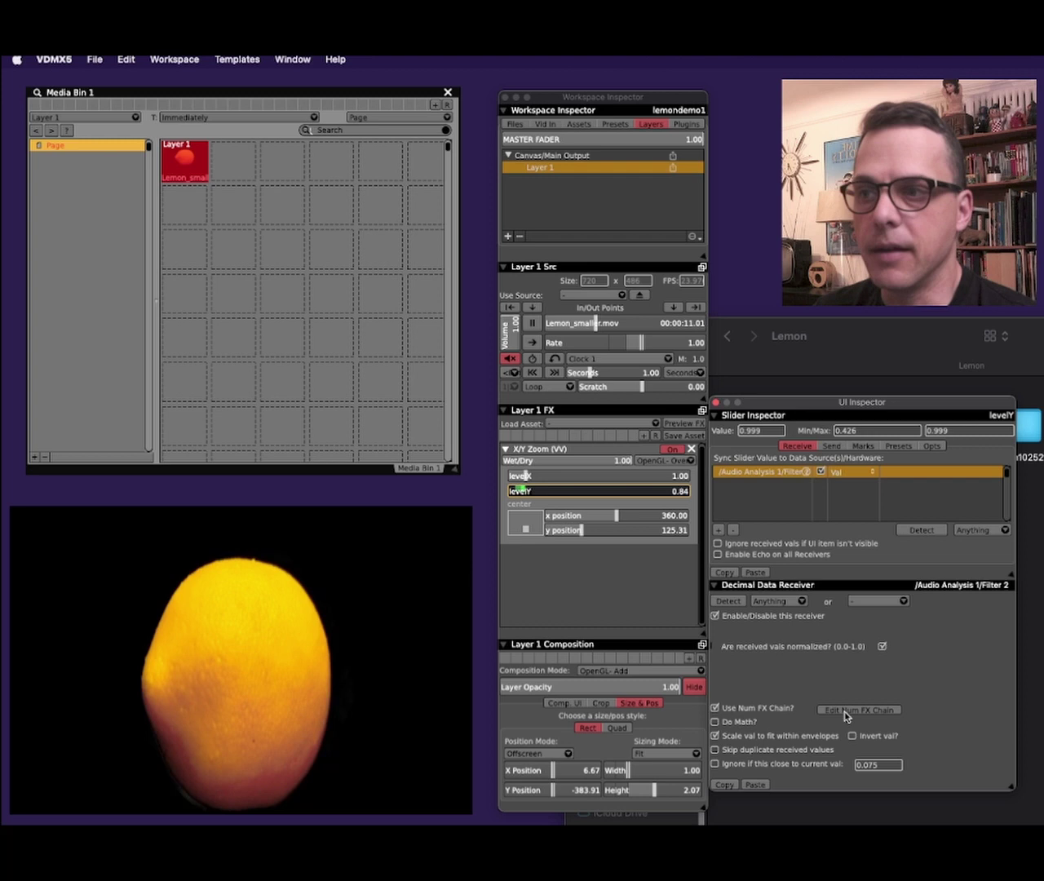
click(844, 711)
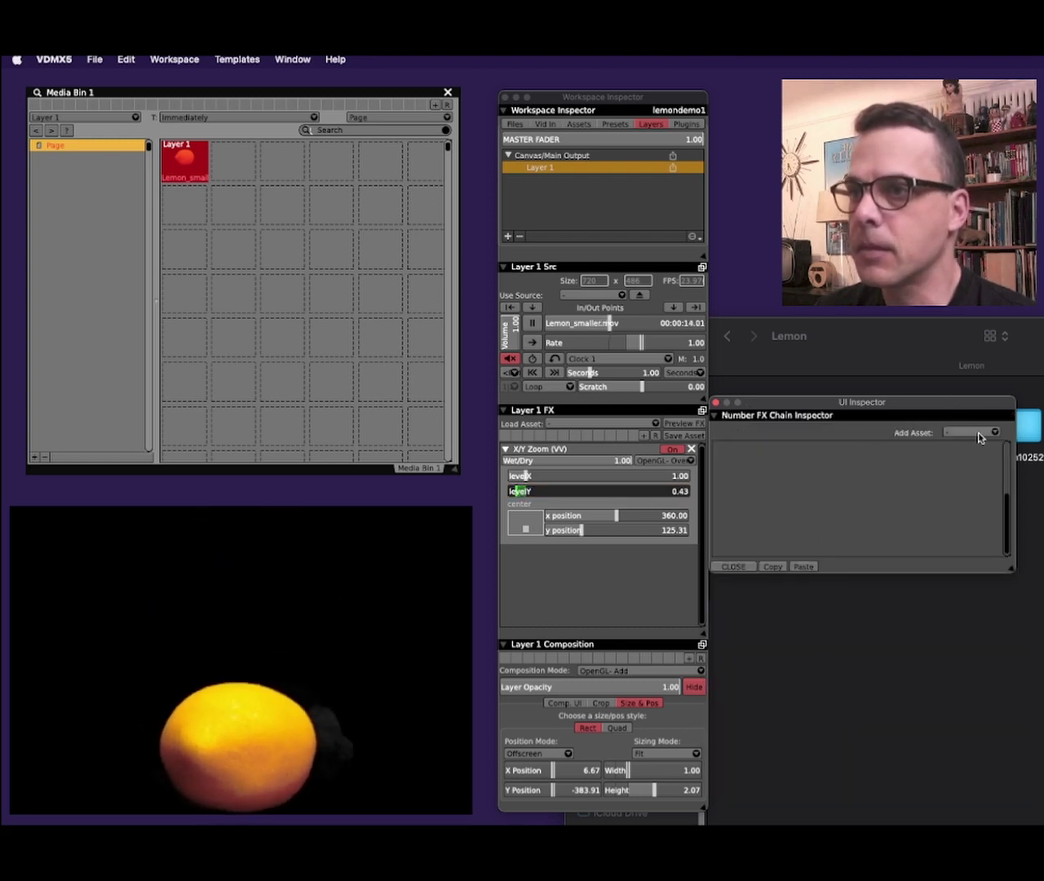
click(956, 434)
mouse_move(967, 441)
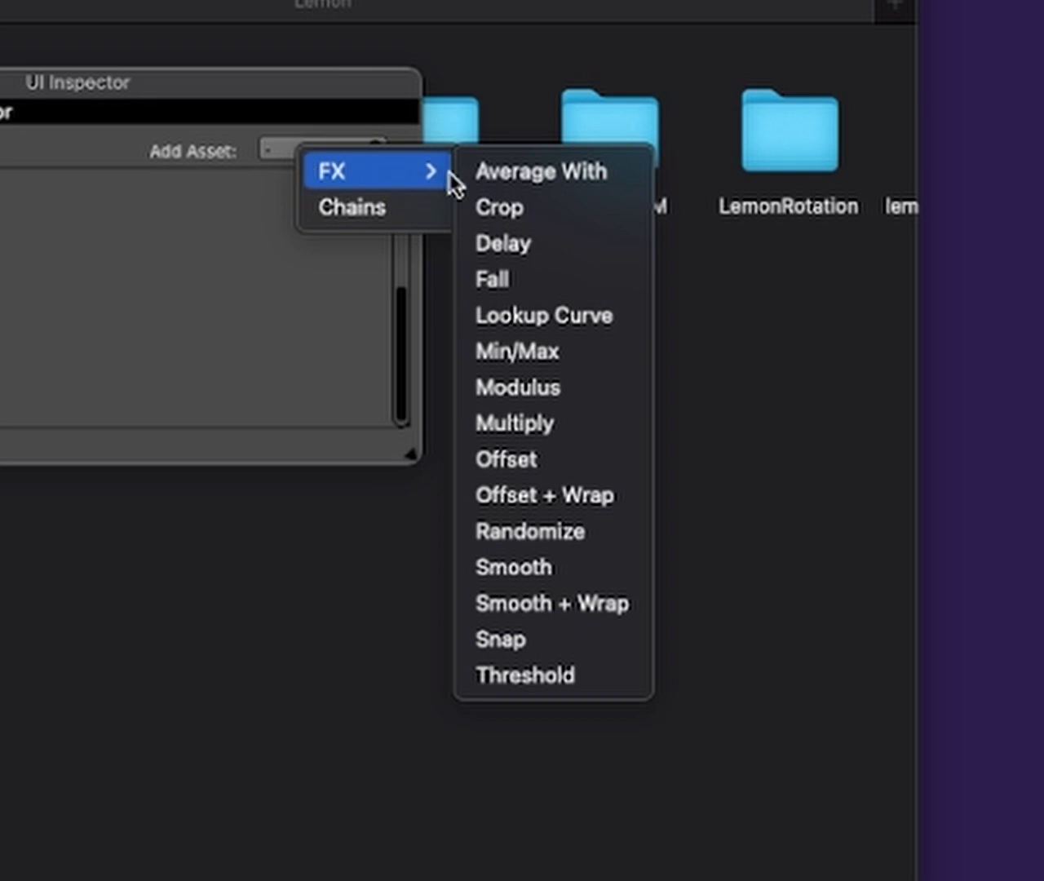
click(560, 569)
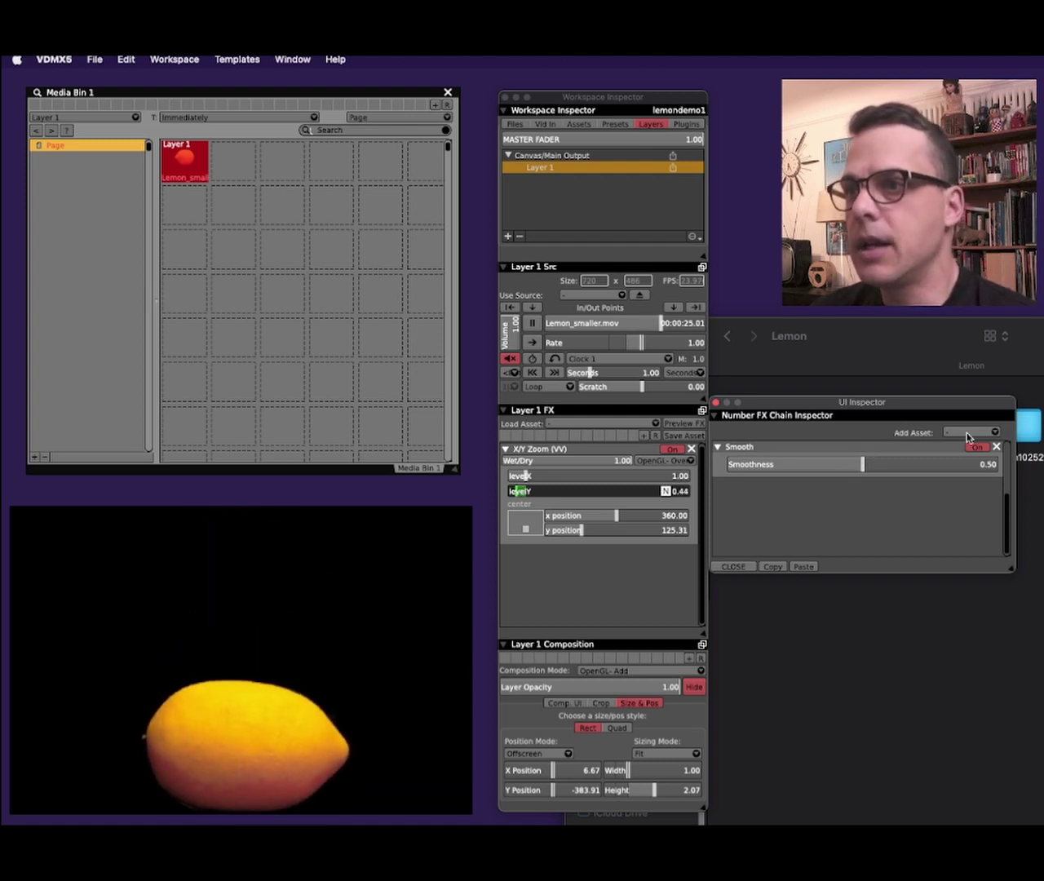
Step: Add a Fall effect (Fall Speed 0.87) after the Smooth effect
click(967, 432)
mouse_move(982, 441)
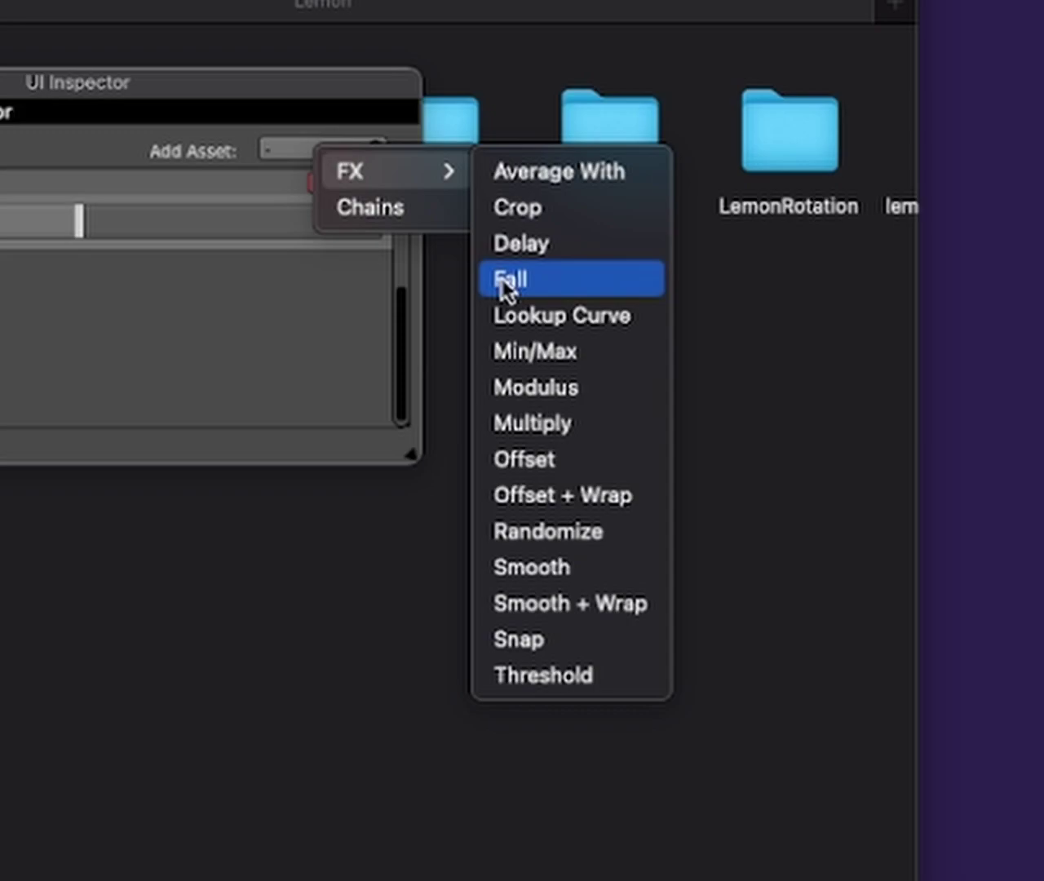
click(506, 281)
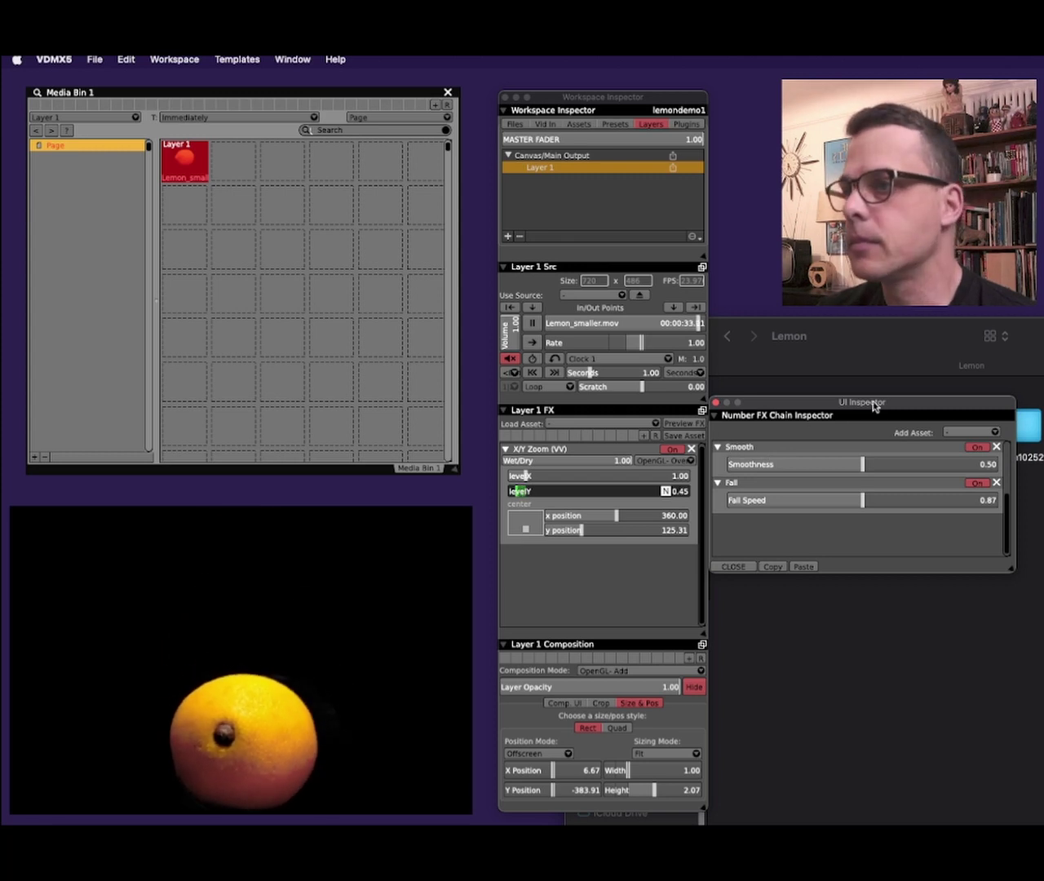
Step: Set levelX's data source to Audio Analysis 1 > Filter 2
drag(874, 403, 874, 534)
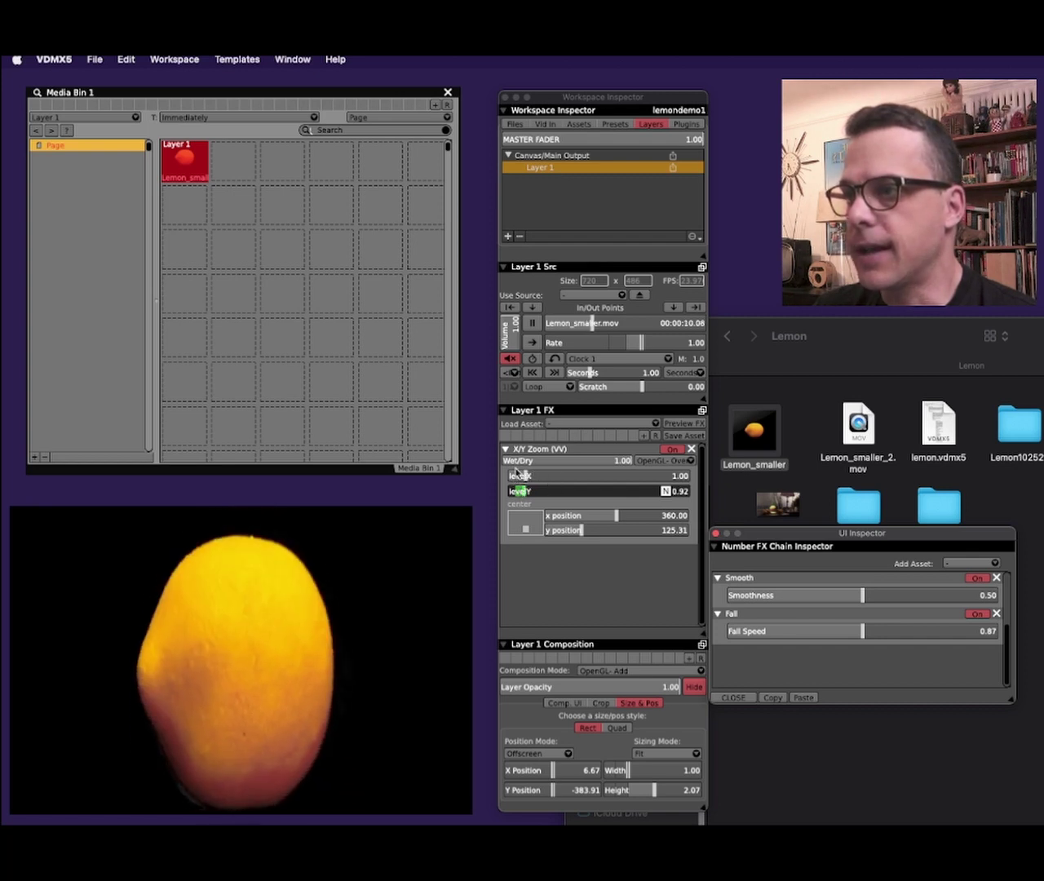
click(688, 477)
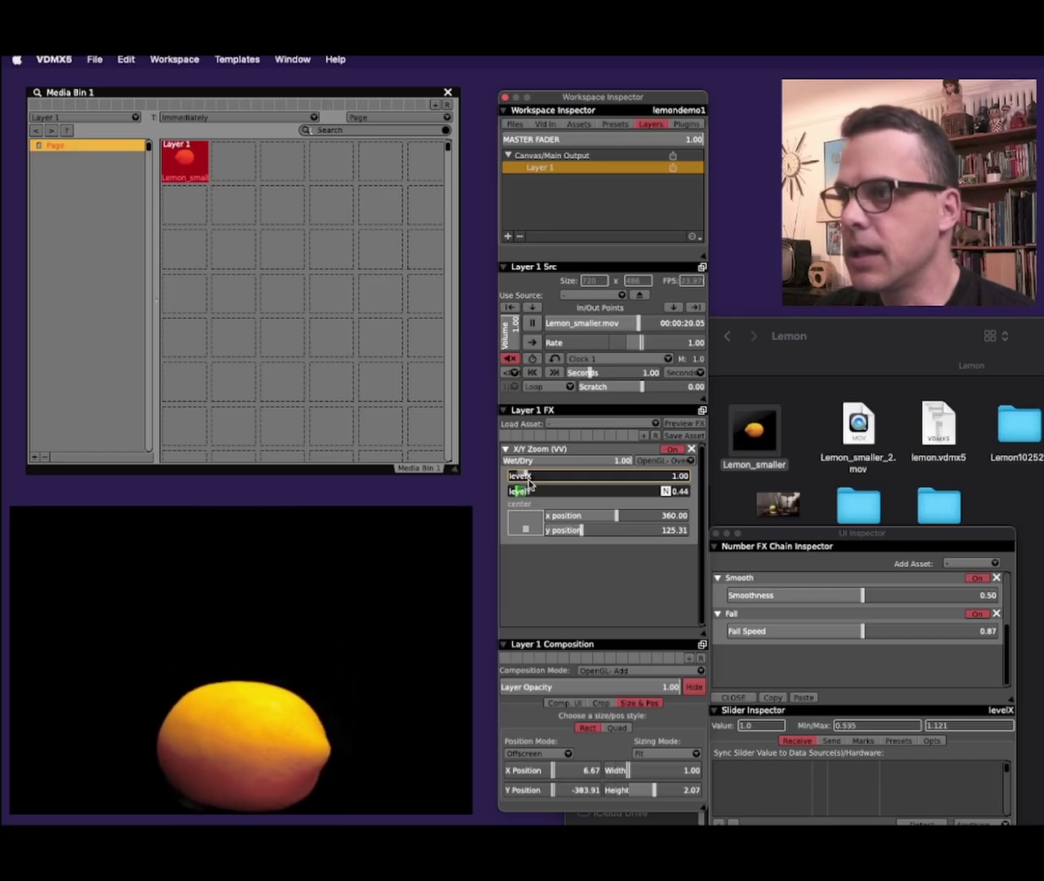
right_click(526, 477)
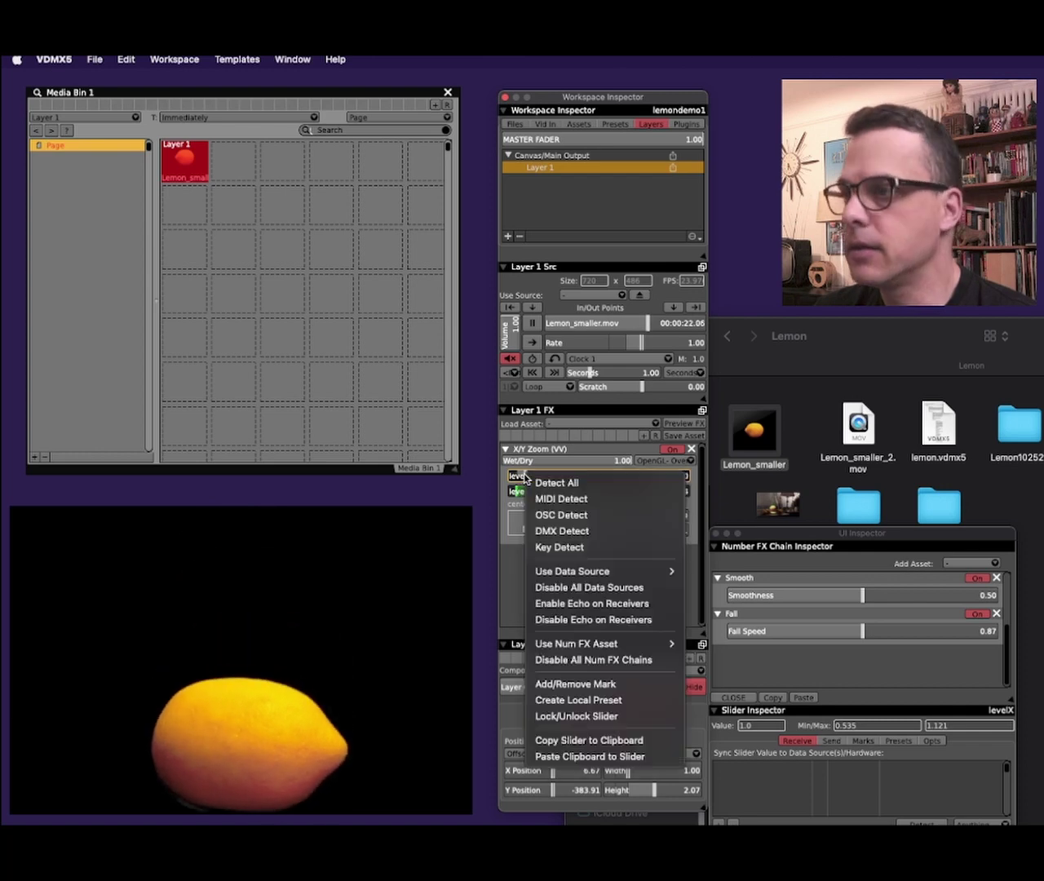
mouse_move(587, 571)
mouse_move(716, 576)
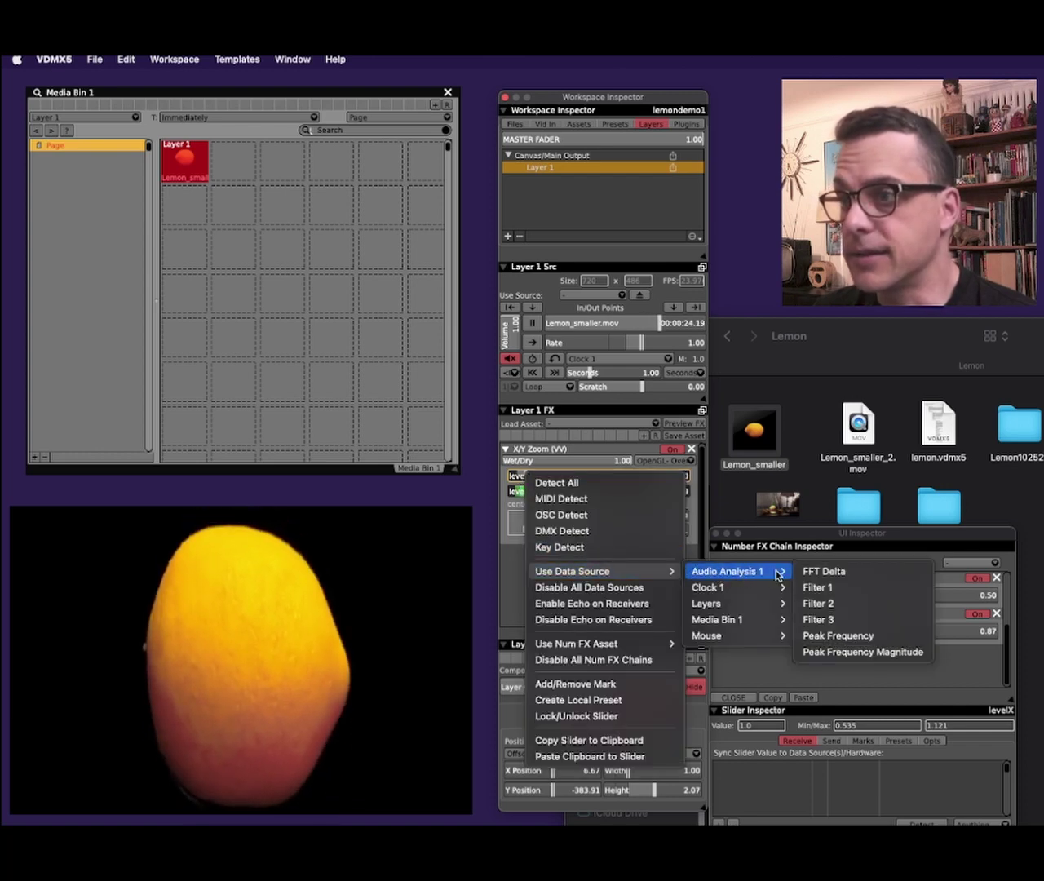
click(829, 603)
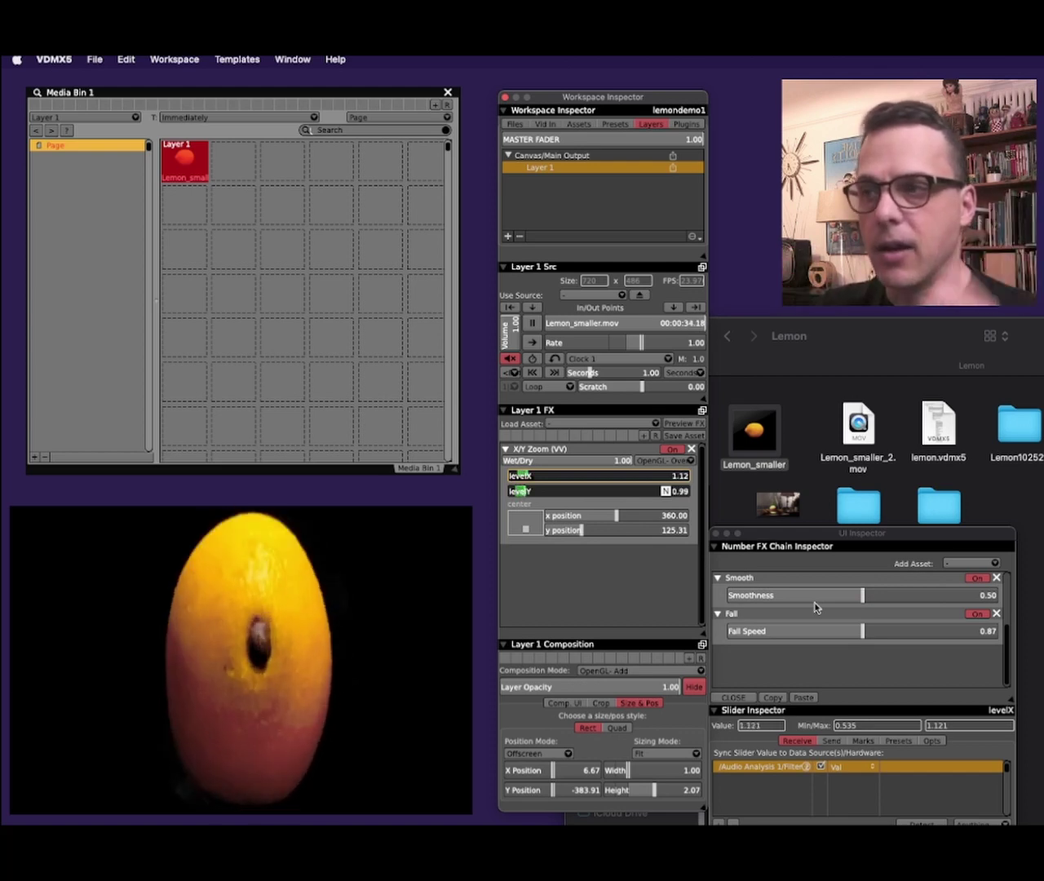
Step: Invert levelX's Filter 2 response and set its range to 0.718–1.121
drag(813, 539, 813, 241)
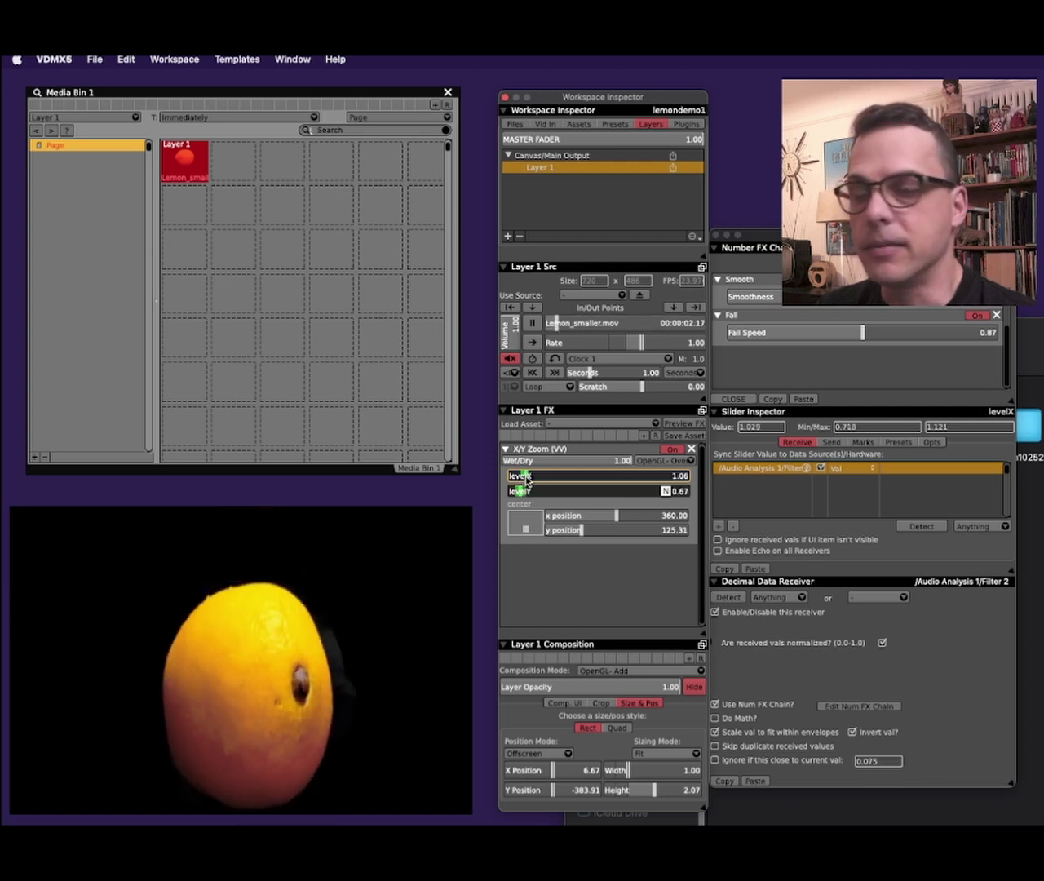
Step: Switch from VDMX5 to OBS with Cmd+Tab
key(super+Tab)
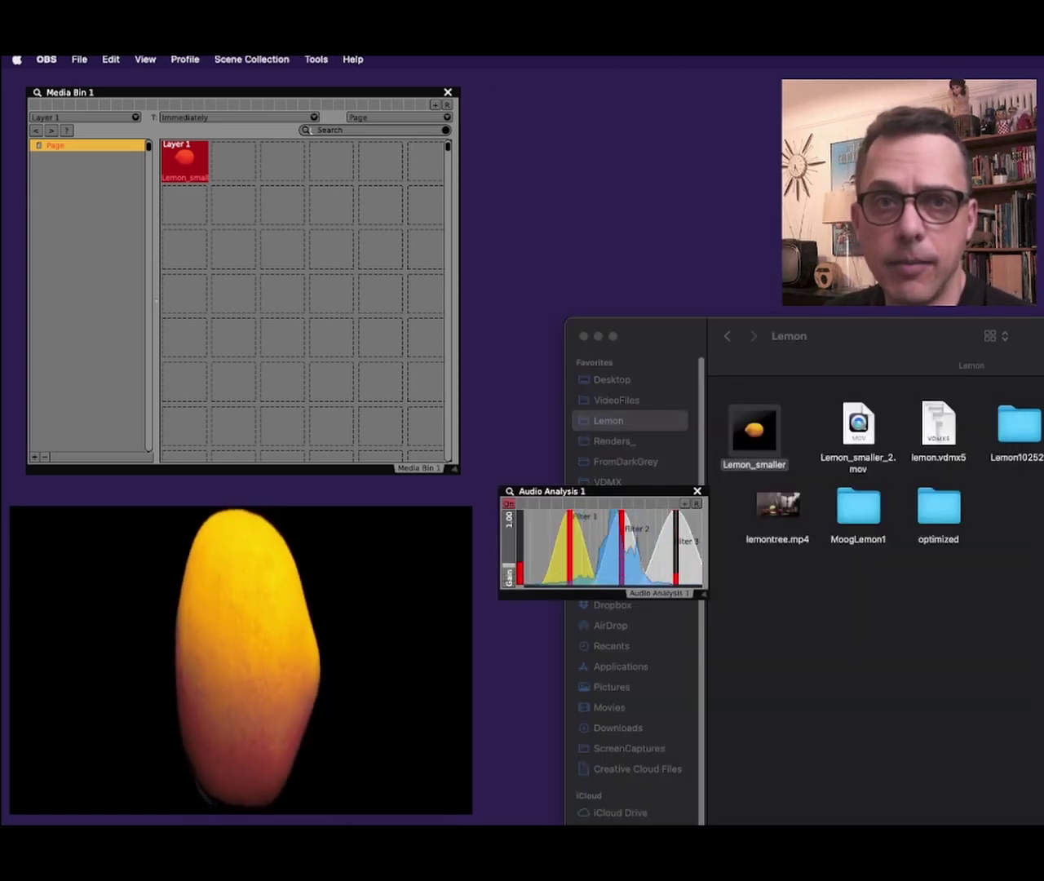